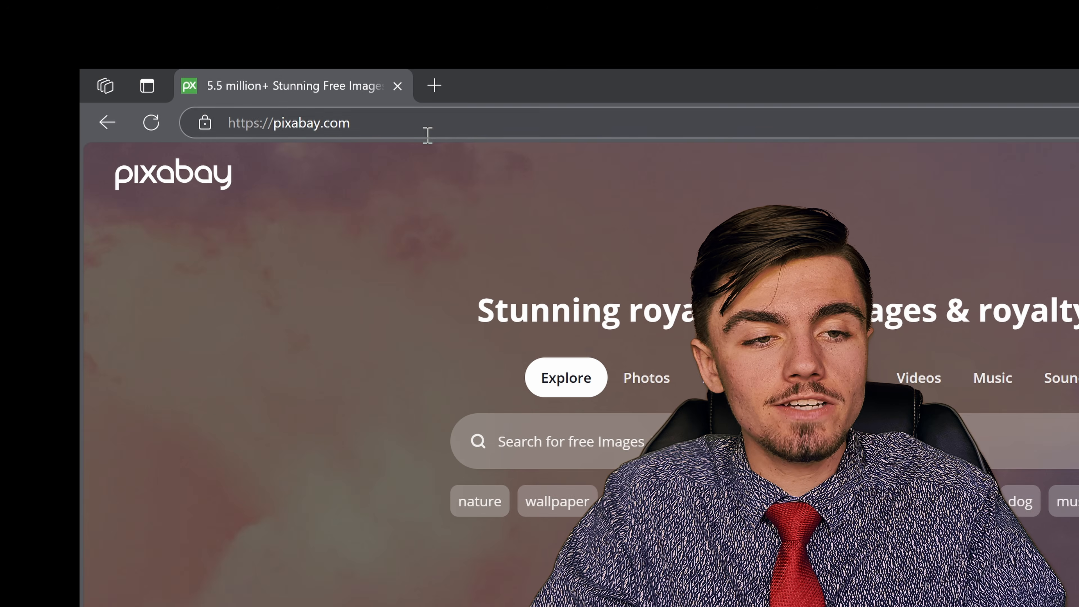
Step: Search Pixabay for "red" and restrict the results to videos
left_click(232, 5)
left_click(563, 543)
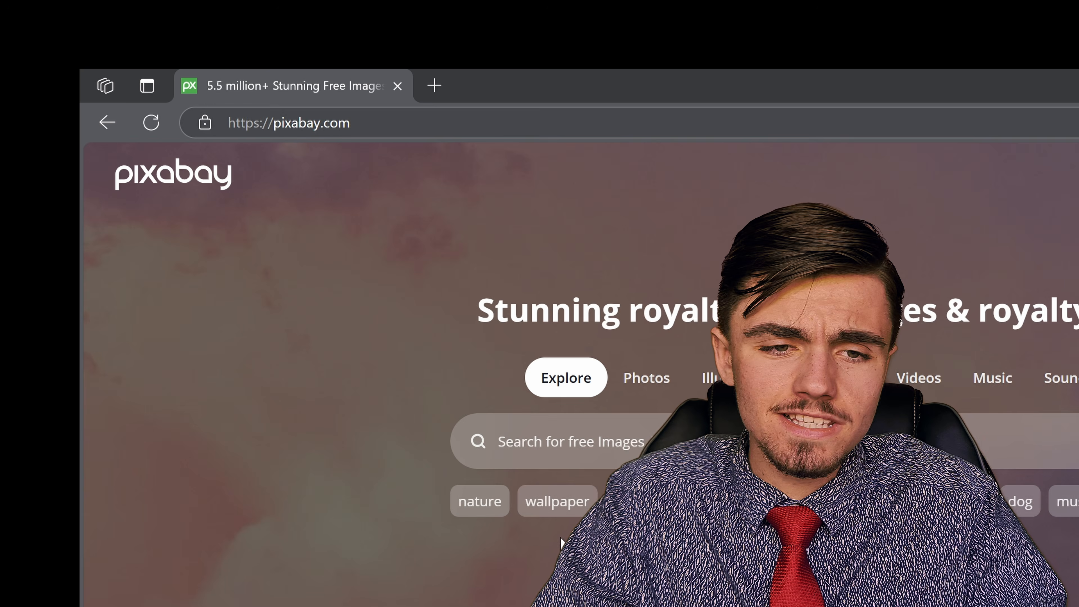
left_click(697, 442)
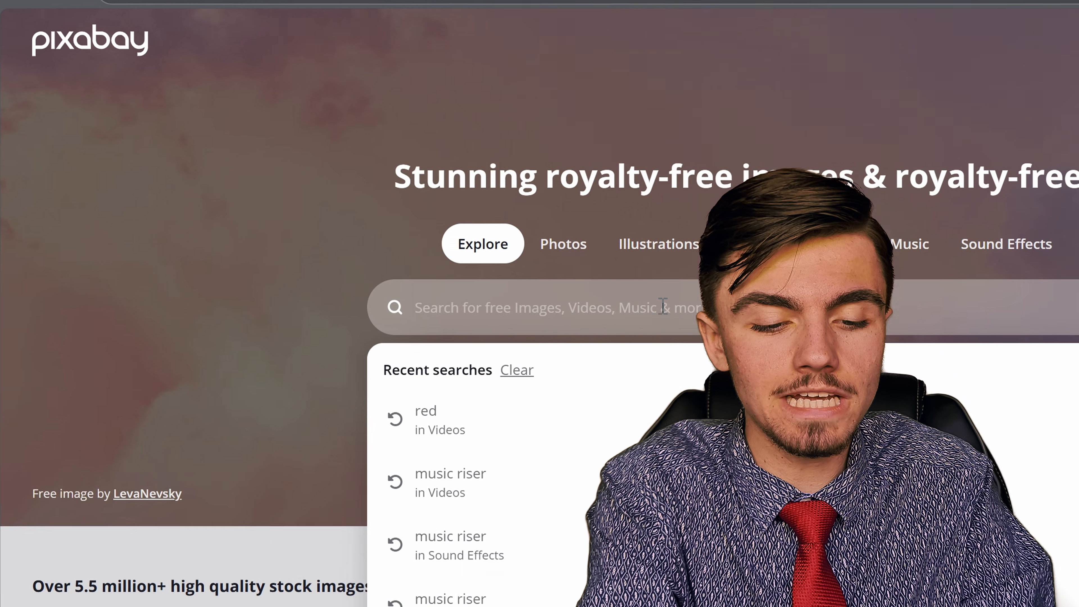
type("red")
key("Return")
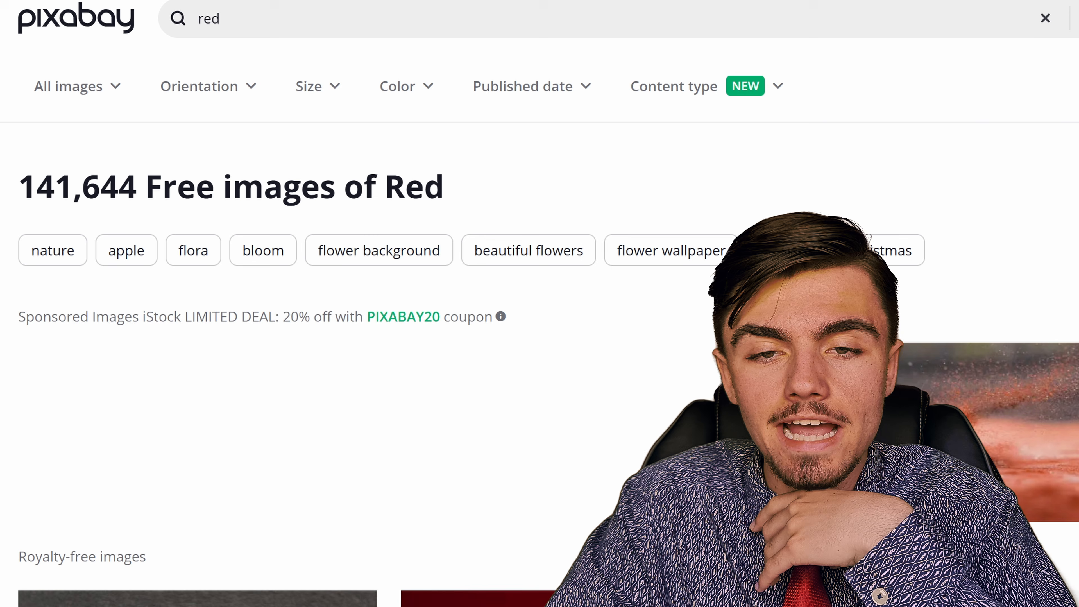
left_click(784, 32)
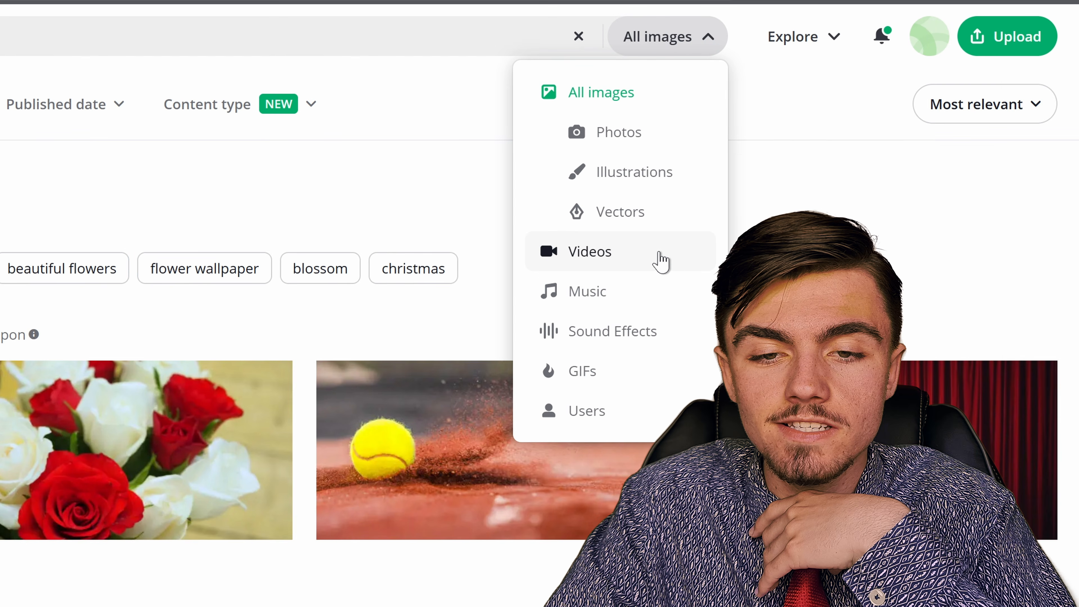
left_click(661, 262)
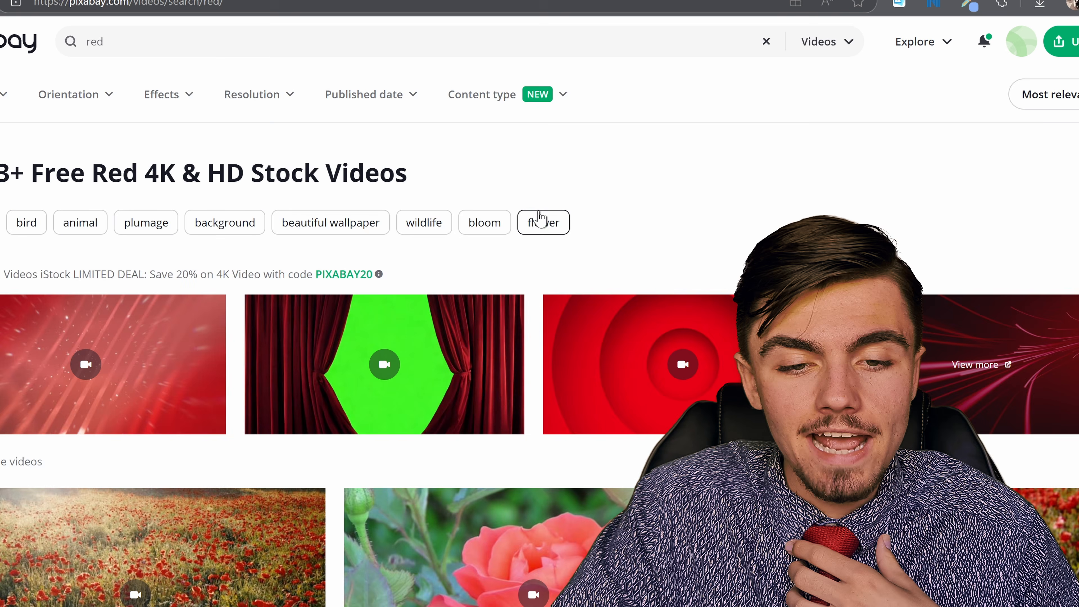
Step: Open the red rose video from the results and download it as a 1920×1080 MP4
scroll(535, 349, "down", 5)
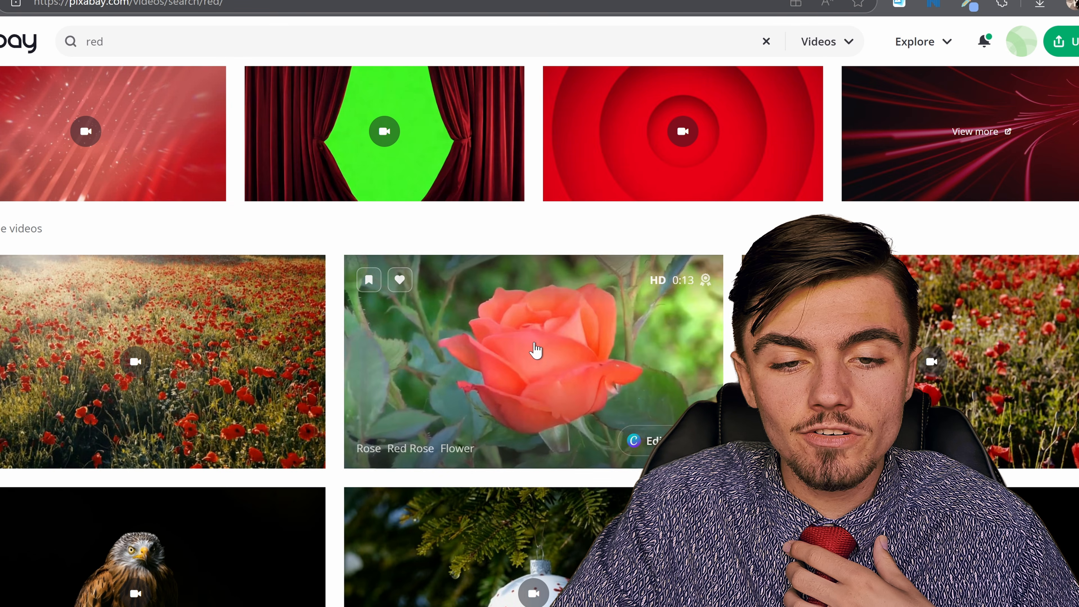
left_click(530, 357)
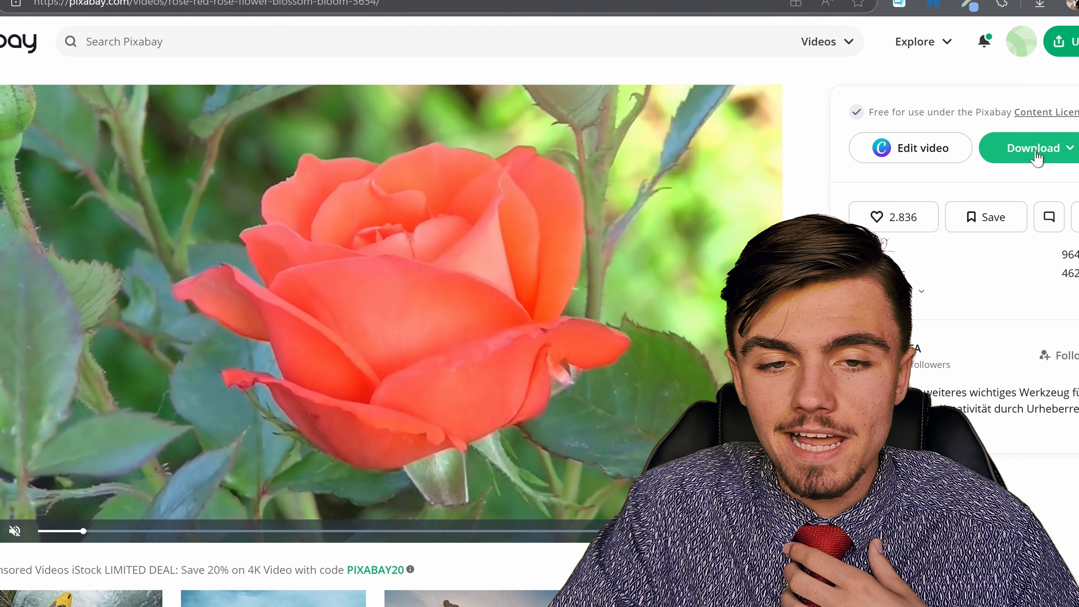
left_click(1035, 156)
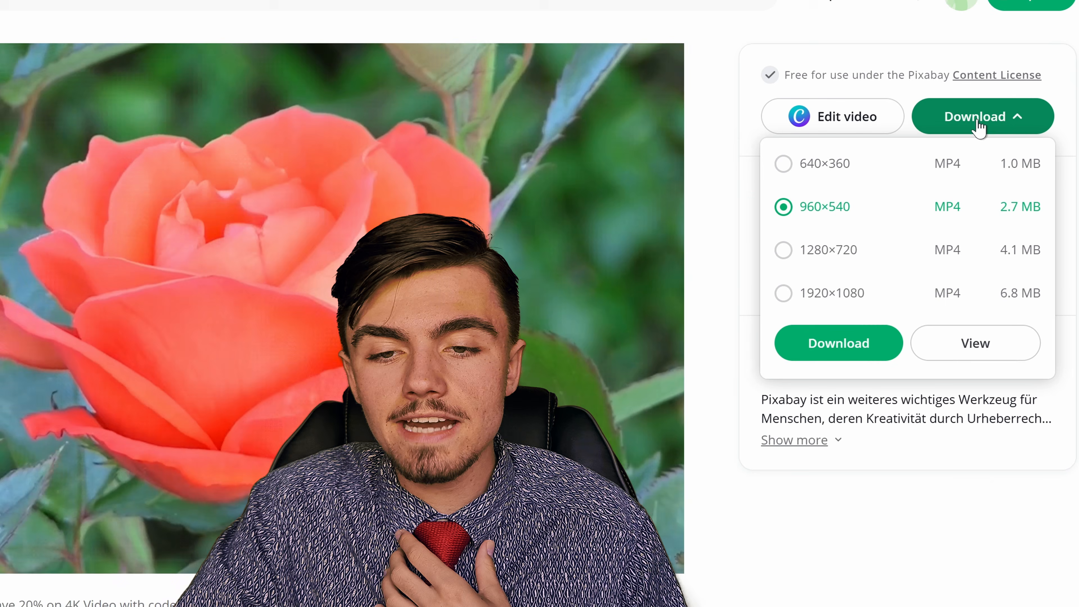
left_click(892, 296)
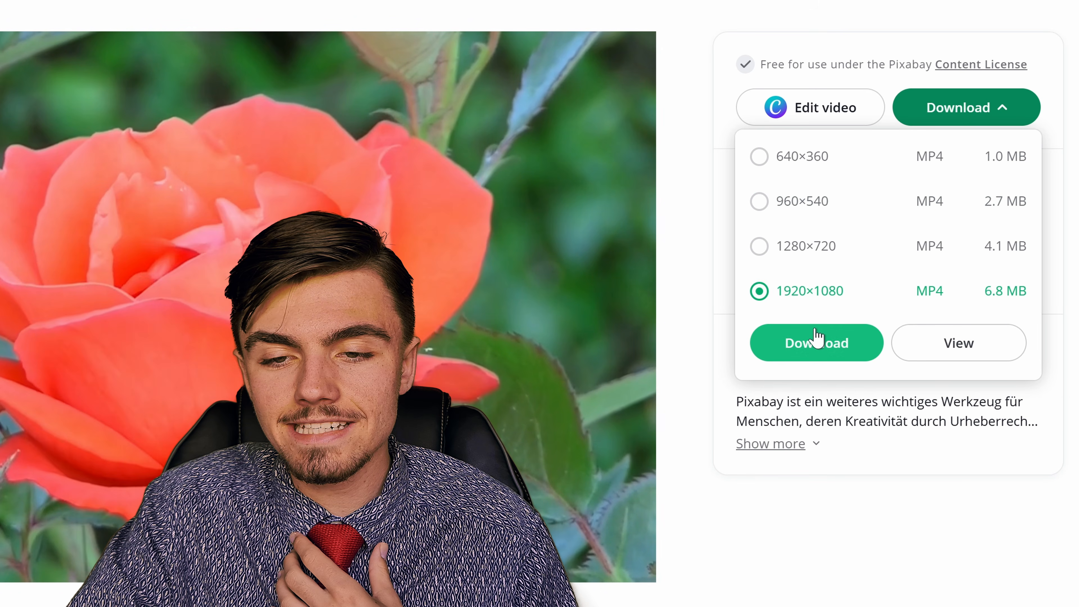
left_click(816, 338)
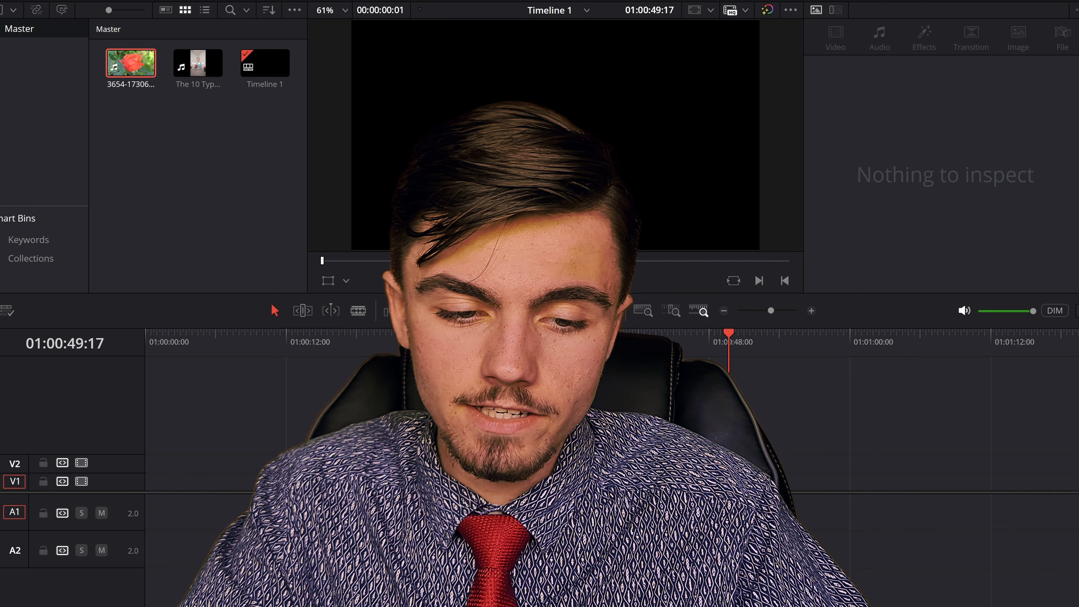
Step: From File Explorer, place 3654-173062443.mp4 at the start of track V1 in DaVinci Resolve and move the playhead to 01:00:06:18
key("alt+Tab")
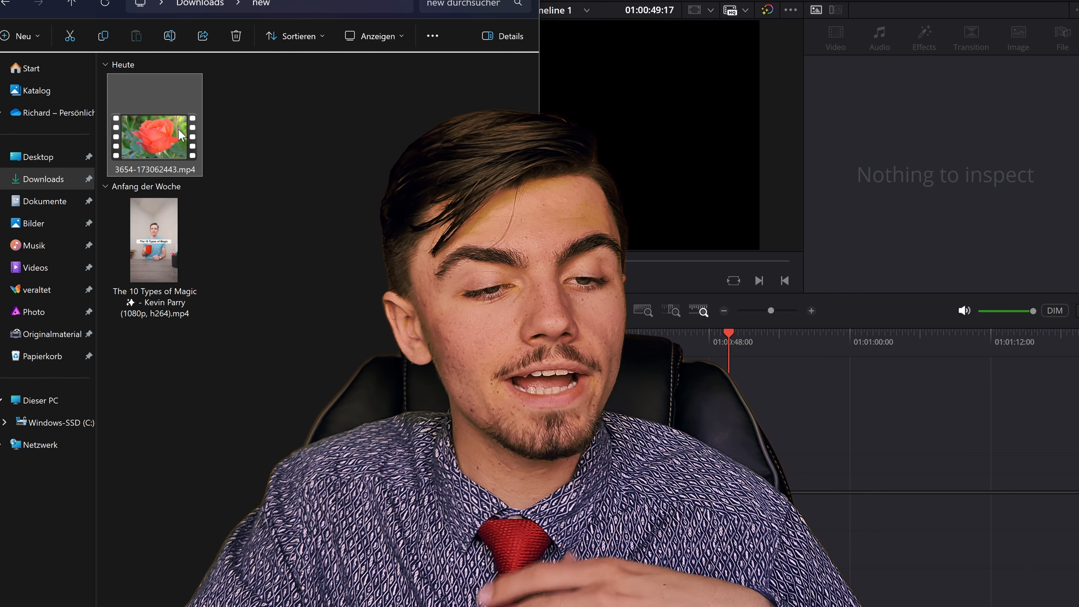
left_click_drag(155, 136, 196, 484)
left_click_drag(193, 478, 194, 485)
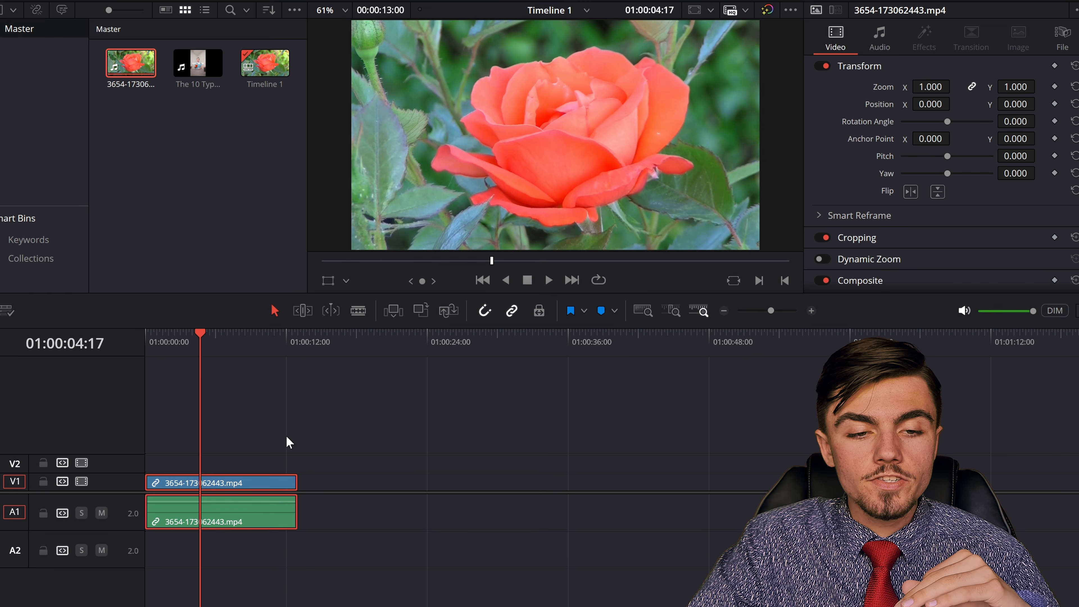
mouse_move(216, 351)
left_mouse_down()
mouse_move(172, 338)
mouse_move(223, 338)
left_mouse_up()
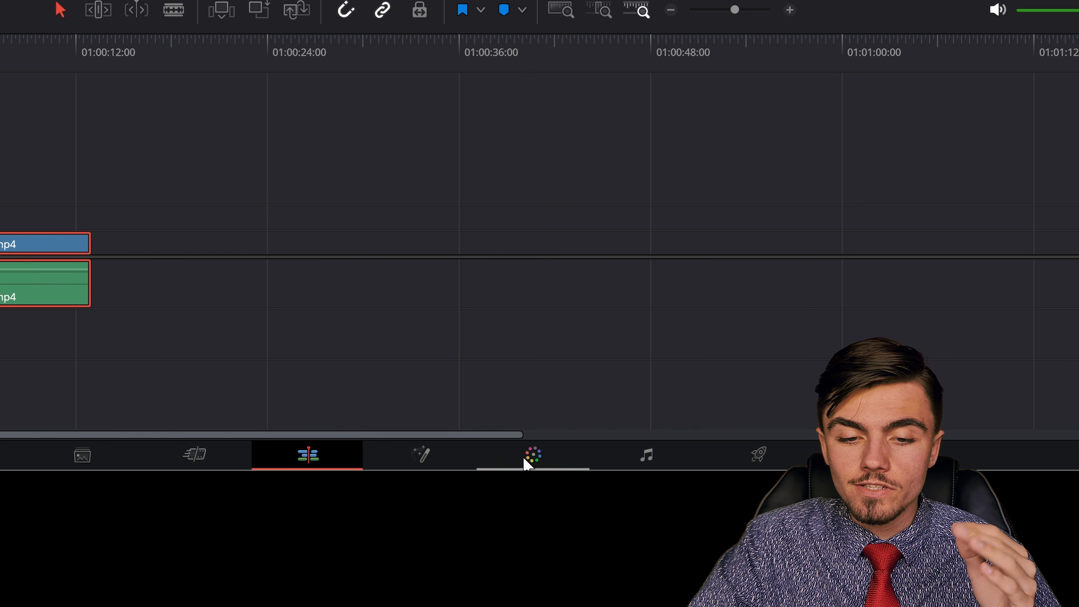
Step: On the Color page, sample the rose's red with the Qualifier and turn on Highlight for the selection
left_click(526, 460)
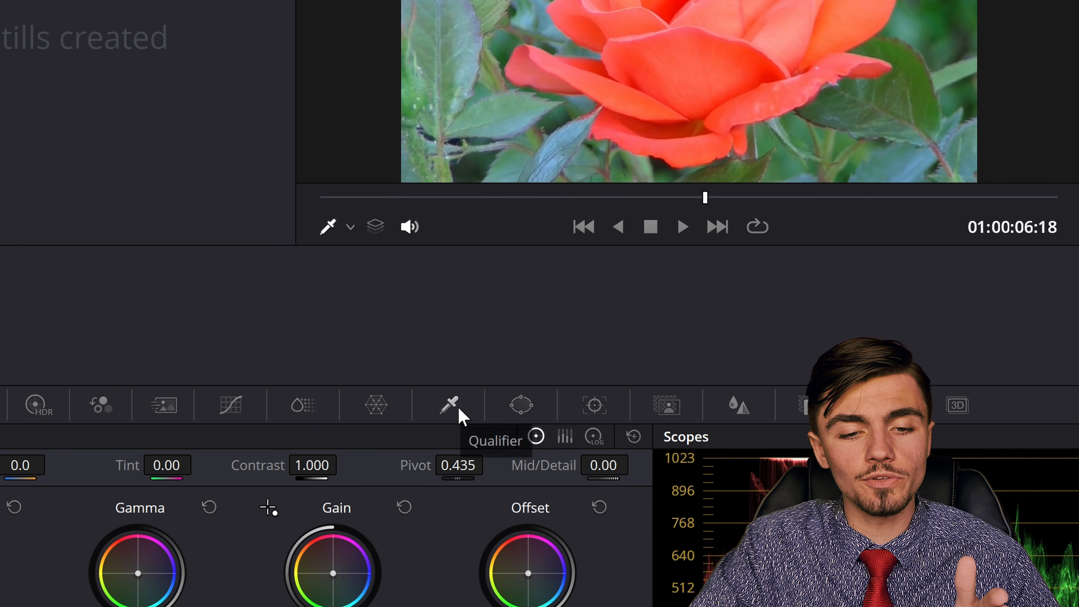
left_click(459, 412)
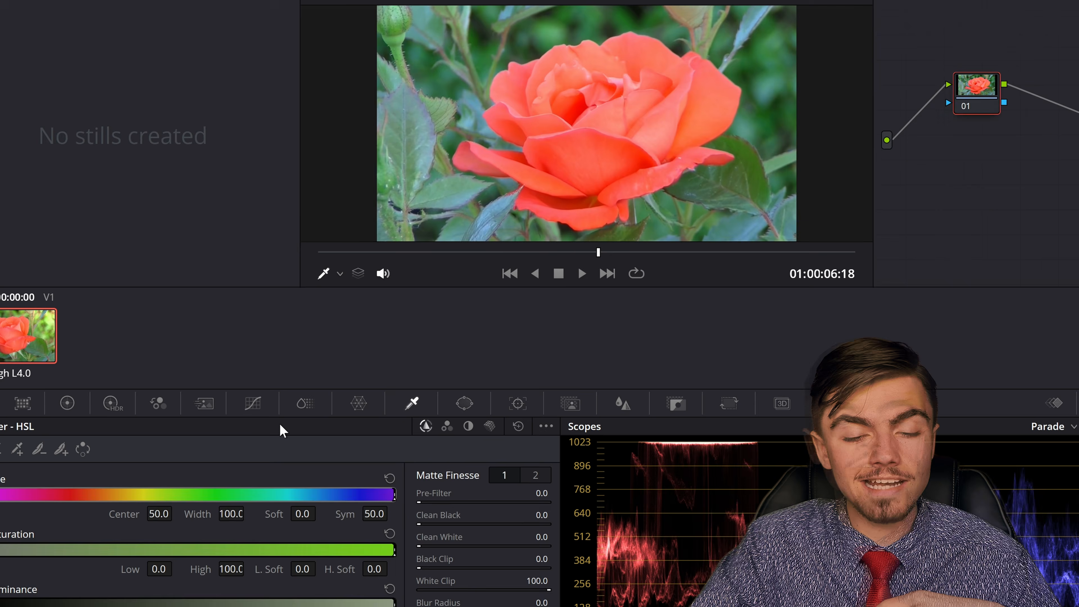
left_click(621, 144)
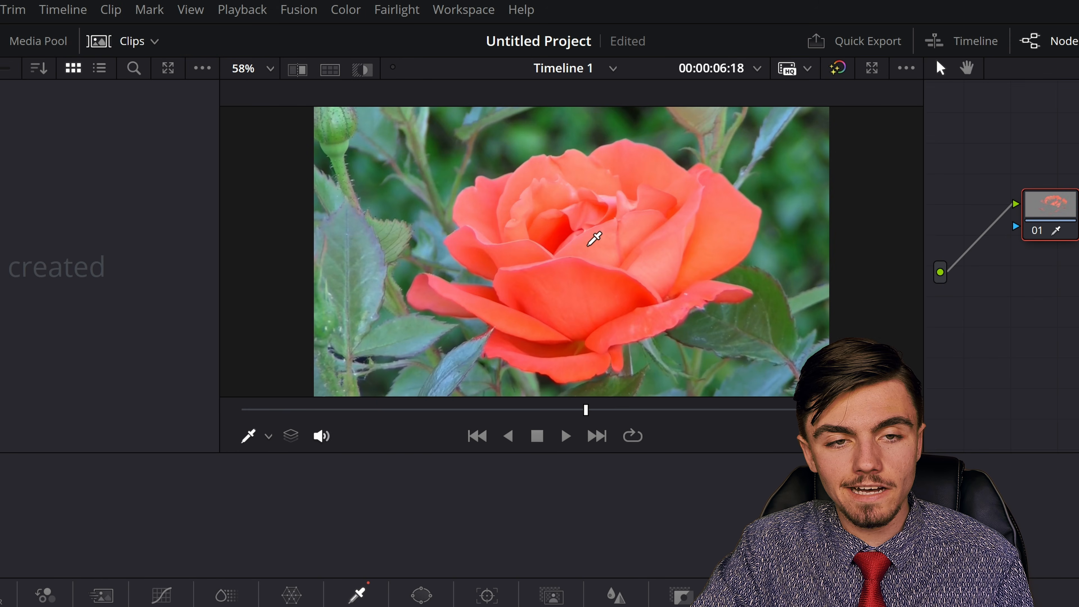
left_click(362, 70)
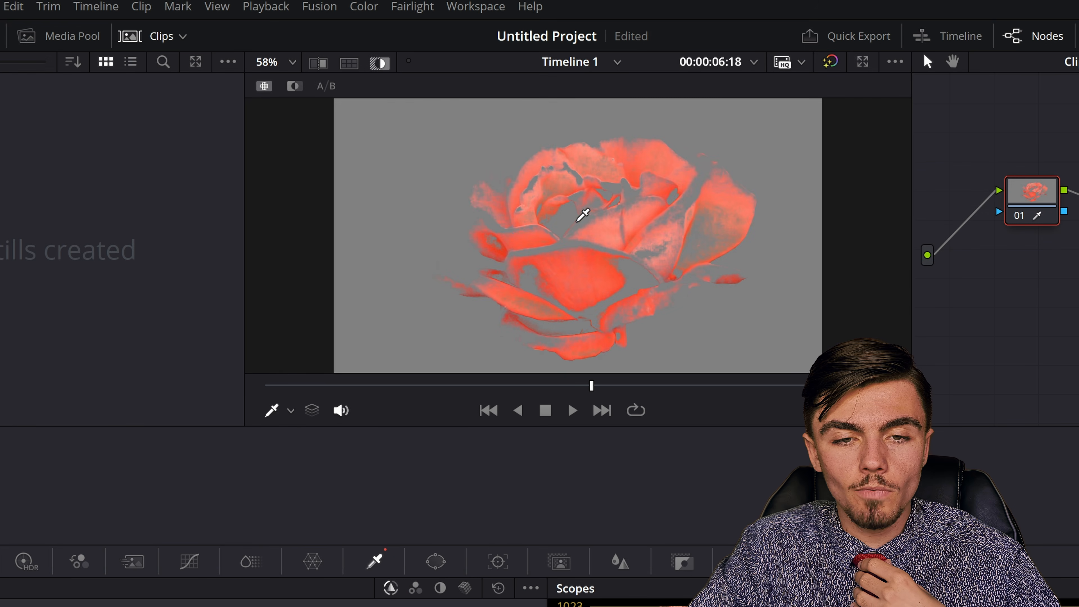
Step: Extend the qualifier selection over the remaining rose petals, undoing the sample taken across the lower petals
mouse_move(583, 215)
left_mouse_down()
mouse_move(538, 218)
mouse_move(579, 223)
left_mouse_up()
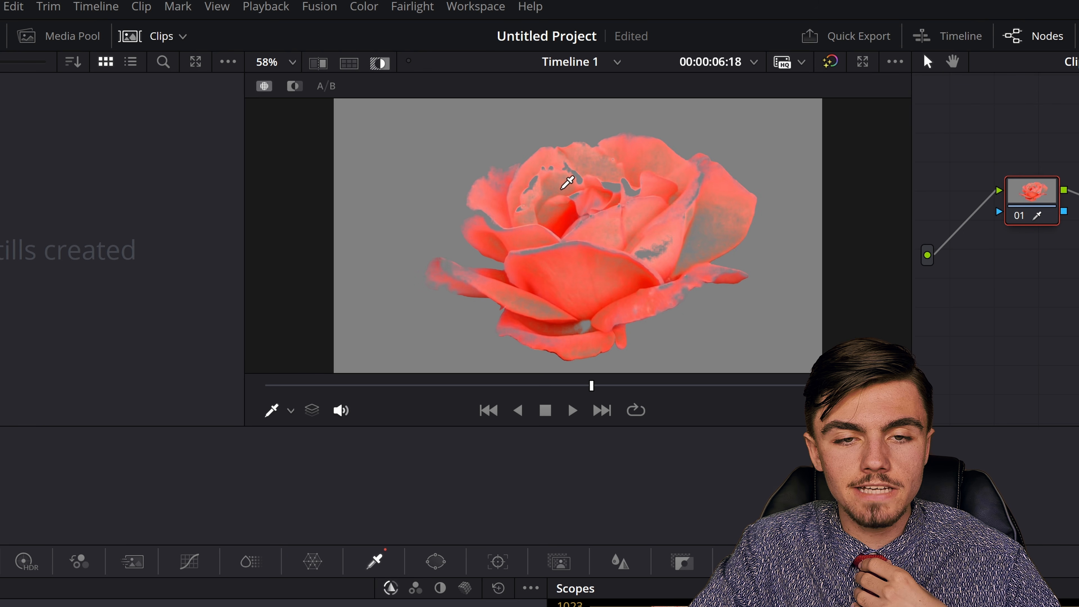
mouse_move(549, 167)
left_mouse_down()
mouse_move(505, 206)
mouse_move(496, 233)
mouse_move(499, 264)
mouse_move(535, 275)
left_mouse_up()
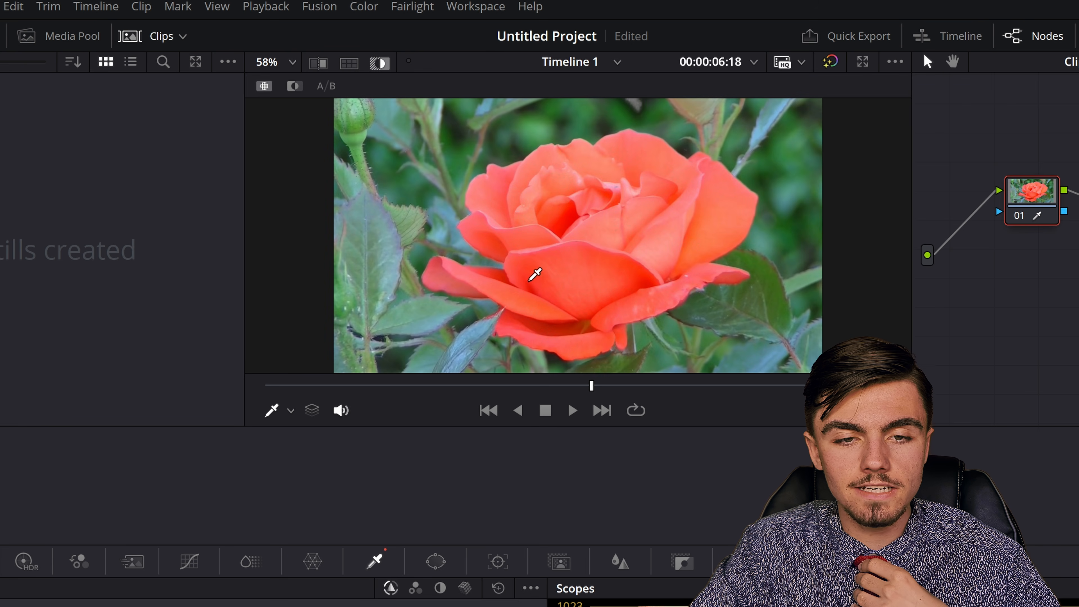
key("ctrl+z")
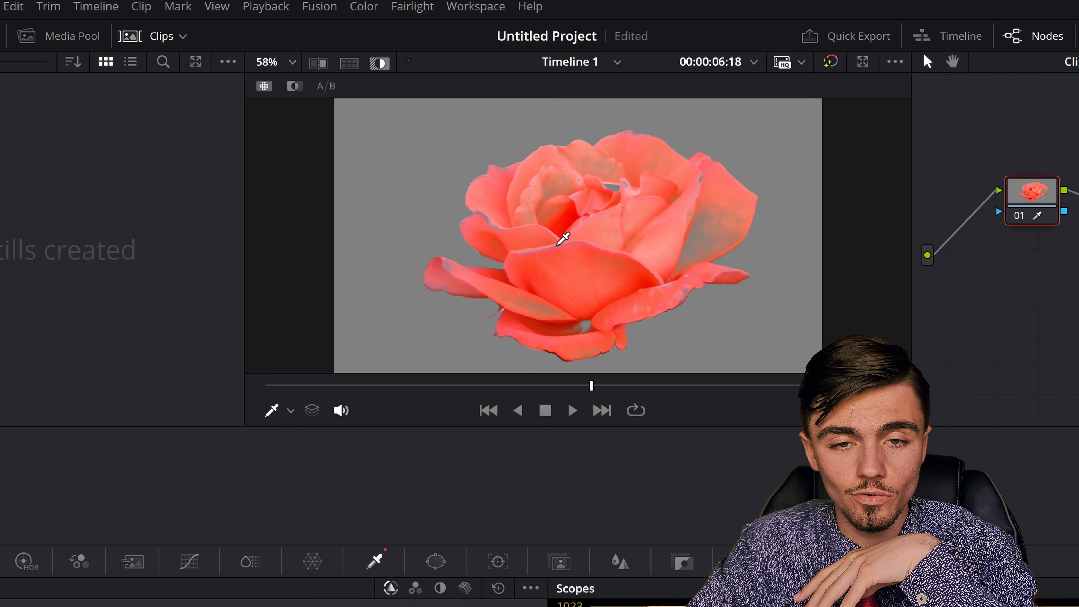
left_click_drag(687, 219, 706, 211)
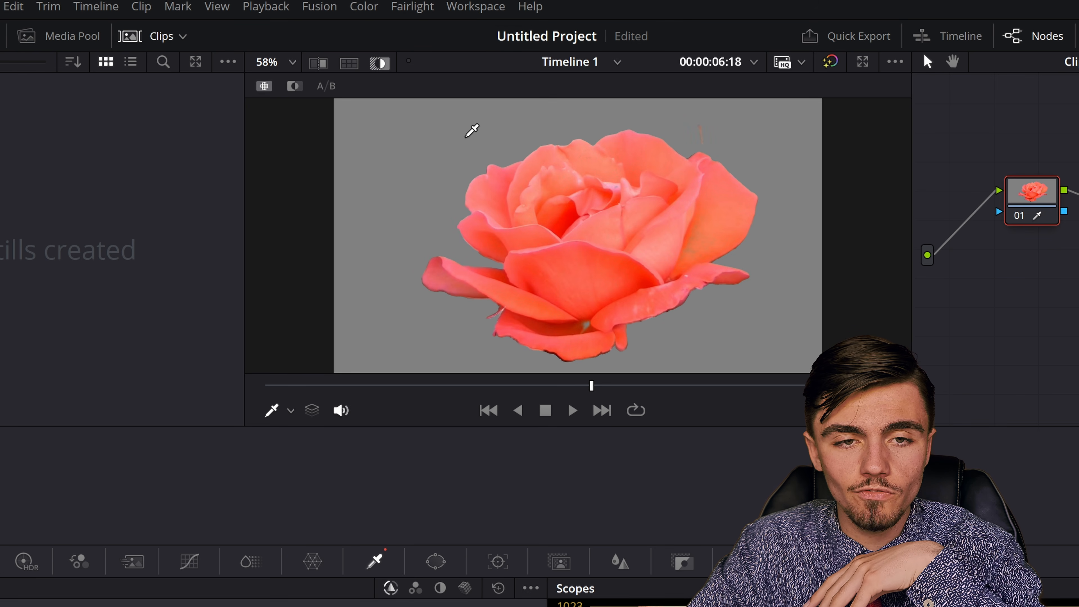
Step: Toggle Highlight off and on repeatedly to compare the isolated rose with the full image
left_click(382, 63)
left_click(383, 63)
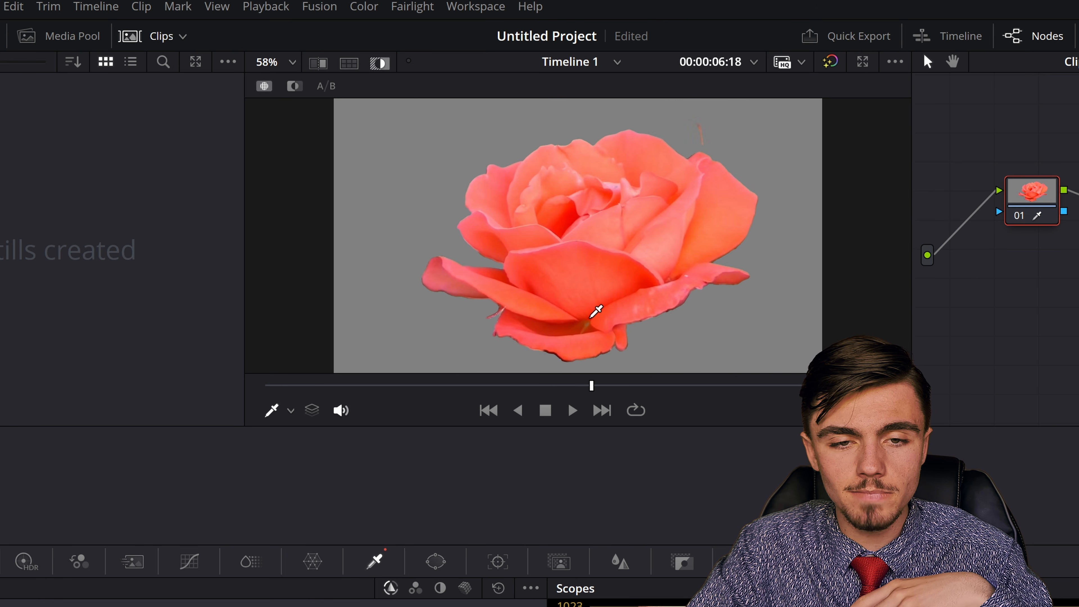
left_click(382, 64)
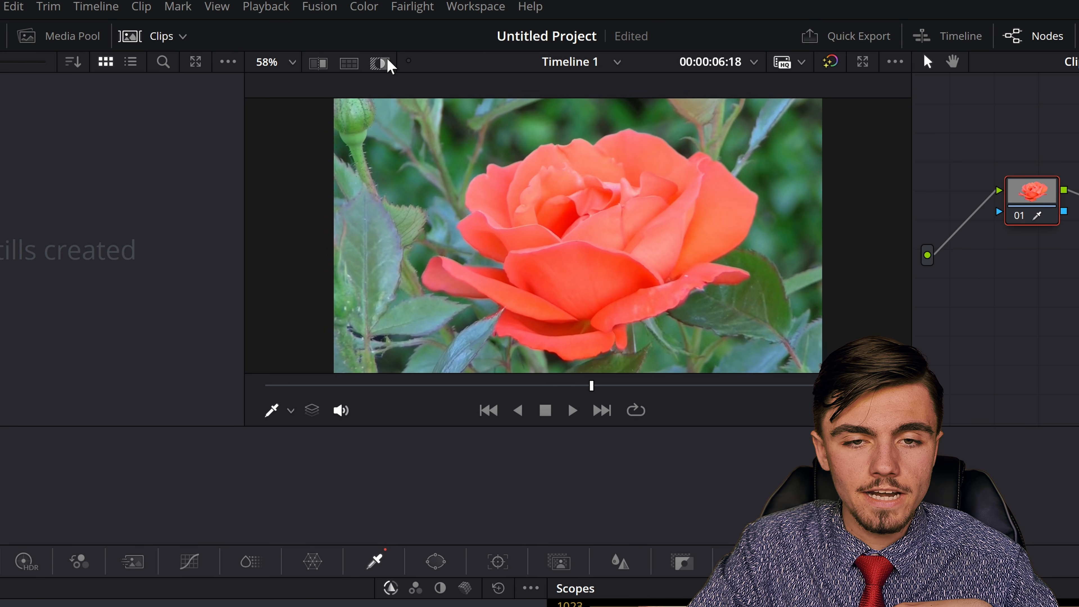
left_click(382, 63)
left_click(382, 63)
left_click(382, 64)
left_click(382, 63)
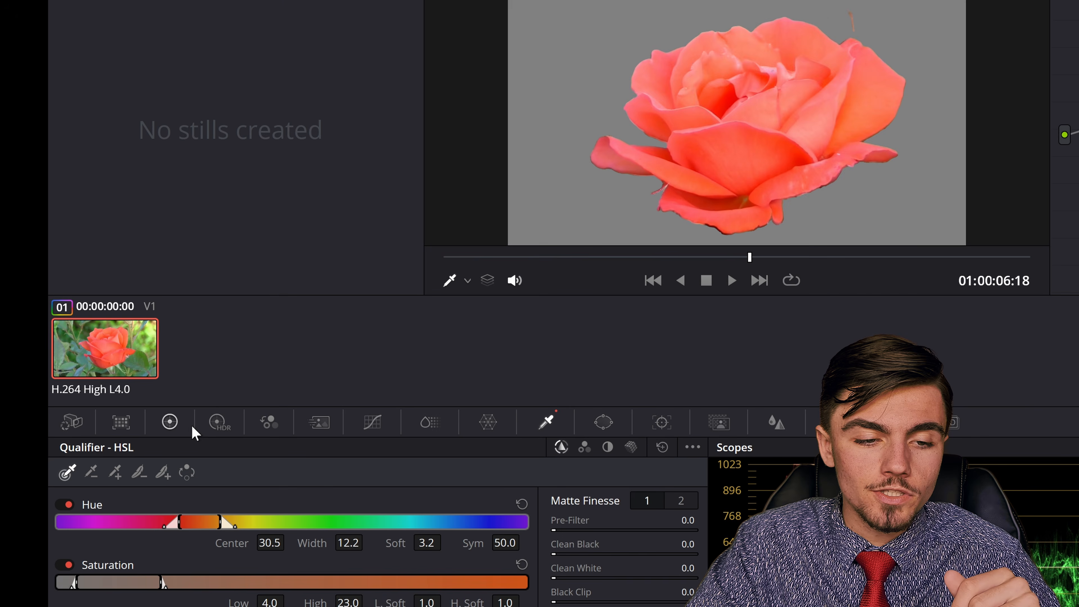
Step: Raise the rose's saturation to 100 in the primaries color wheels and turn off Highlight
left_click(88, 402)
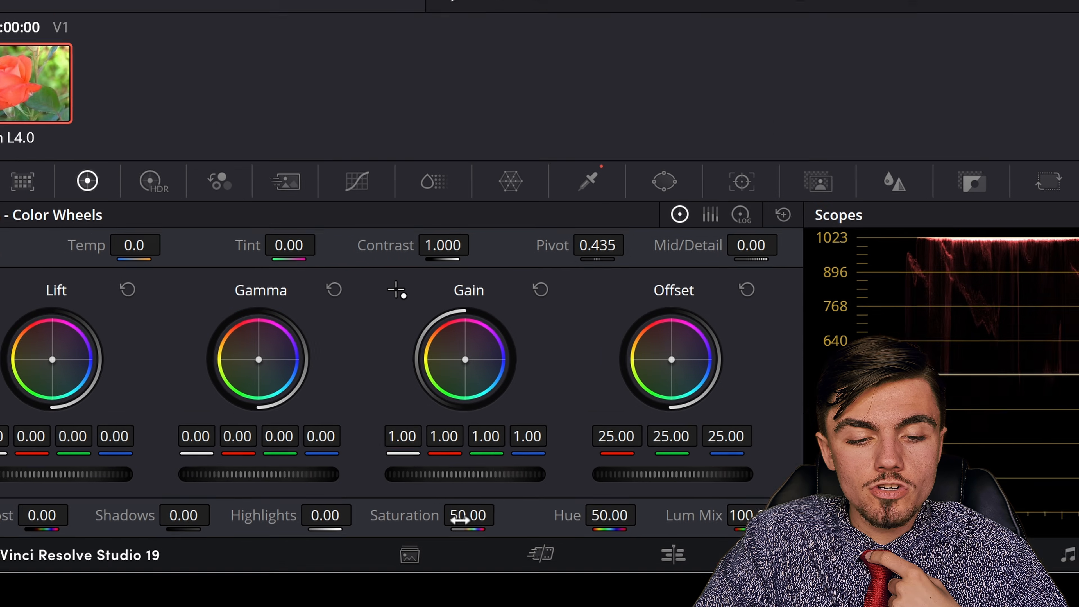
left_click_drag(461, 519, 595, 519)
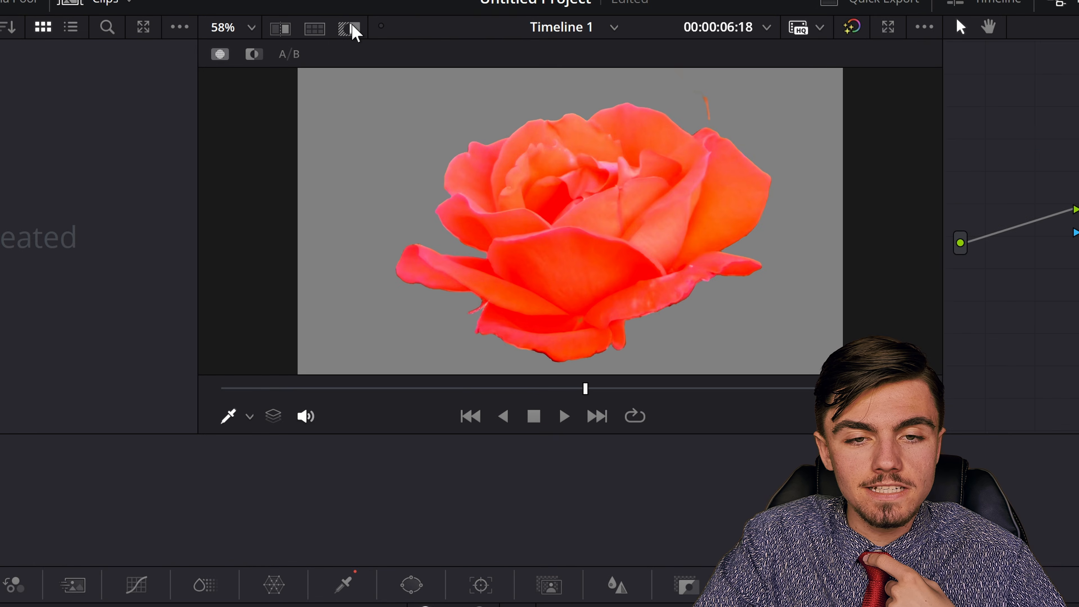
left_click(403, 20)
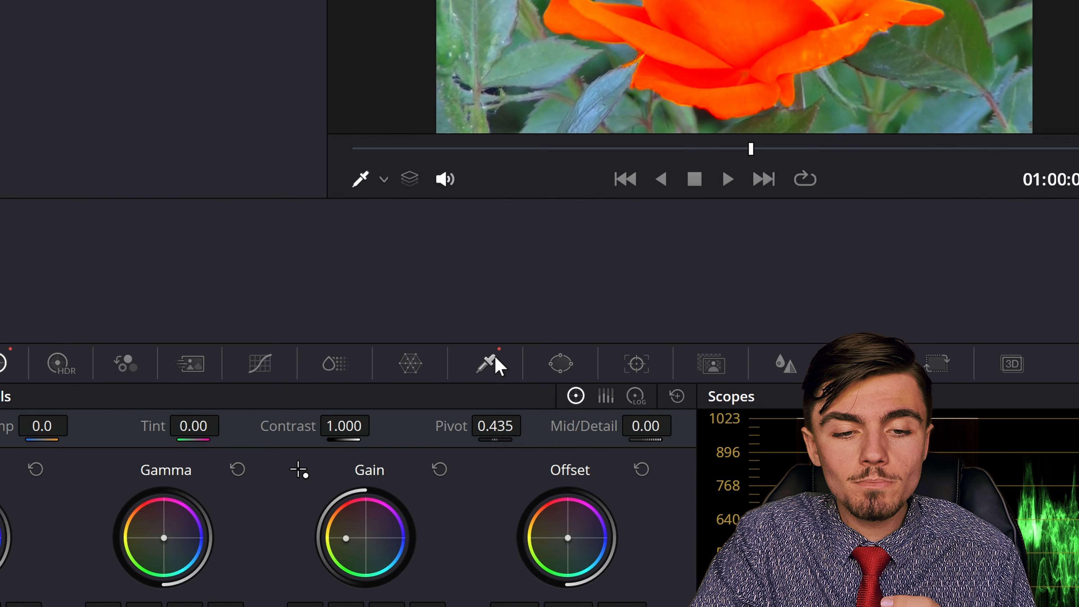
Step: Invert the qualifier selection so the correction affects everything except the rose
left_click(403, 402)
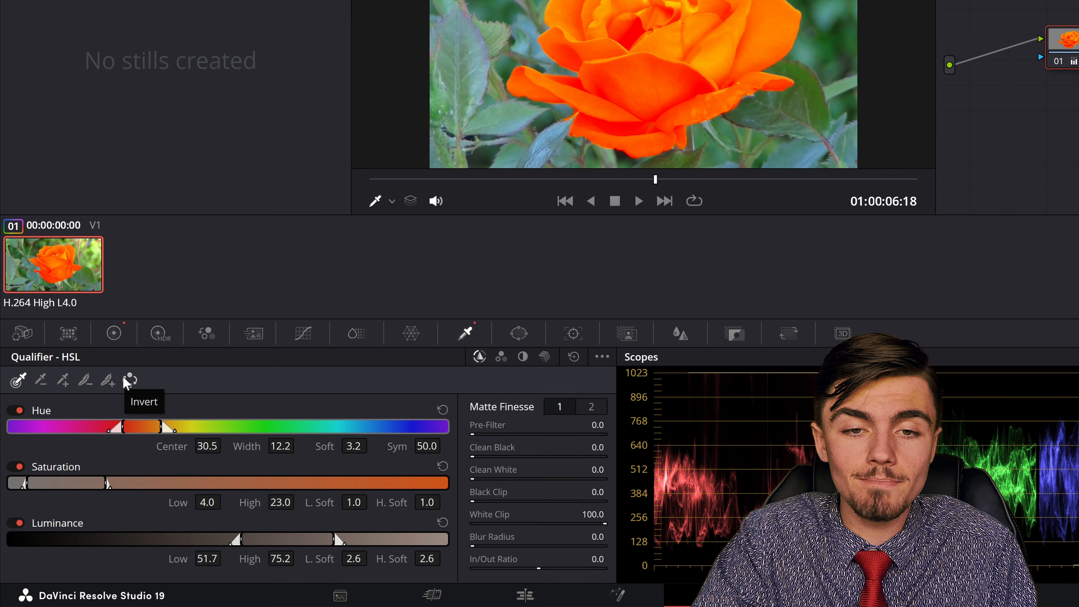
left_click(128, 380)
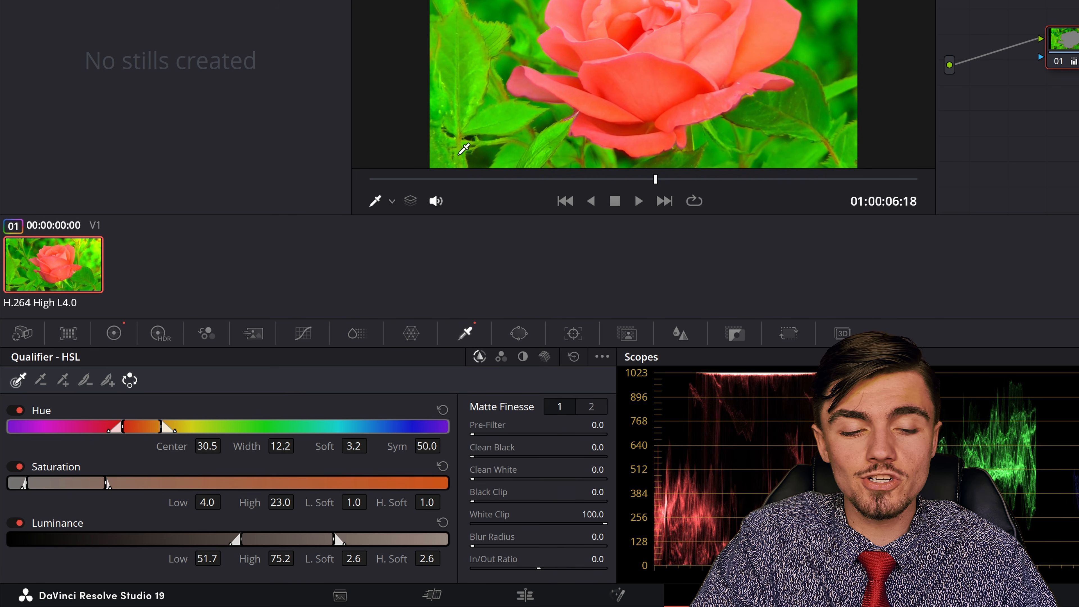
Step: Reset the Gain wheel and fully desaturate the background around the rose
left_click(114, 334)
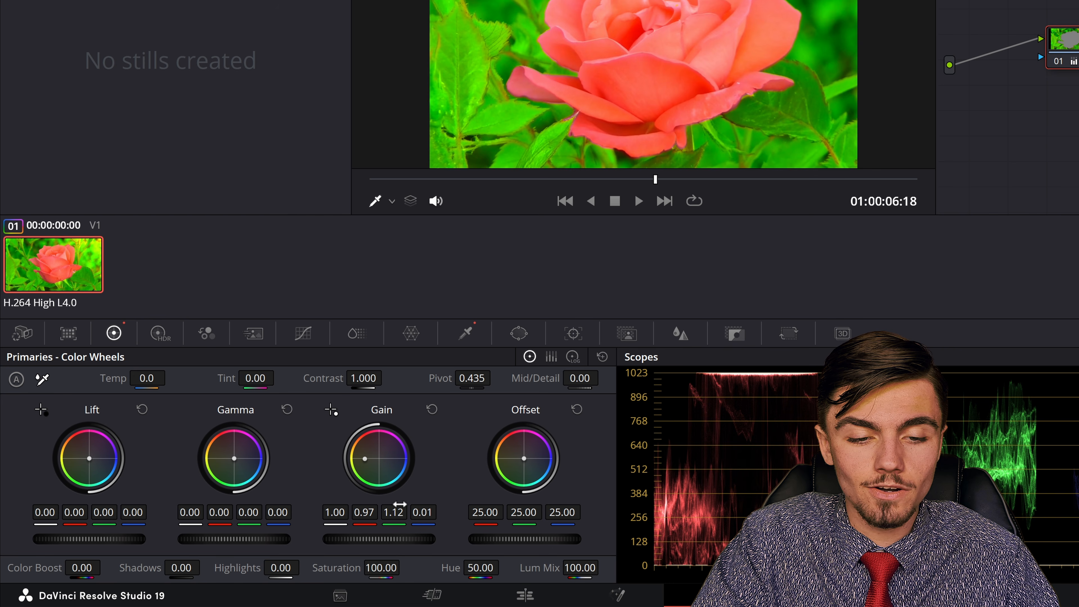
left_click(432, 410)
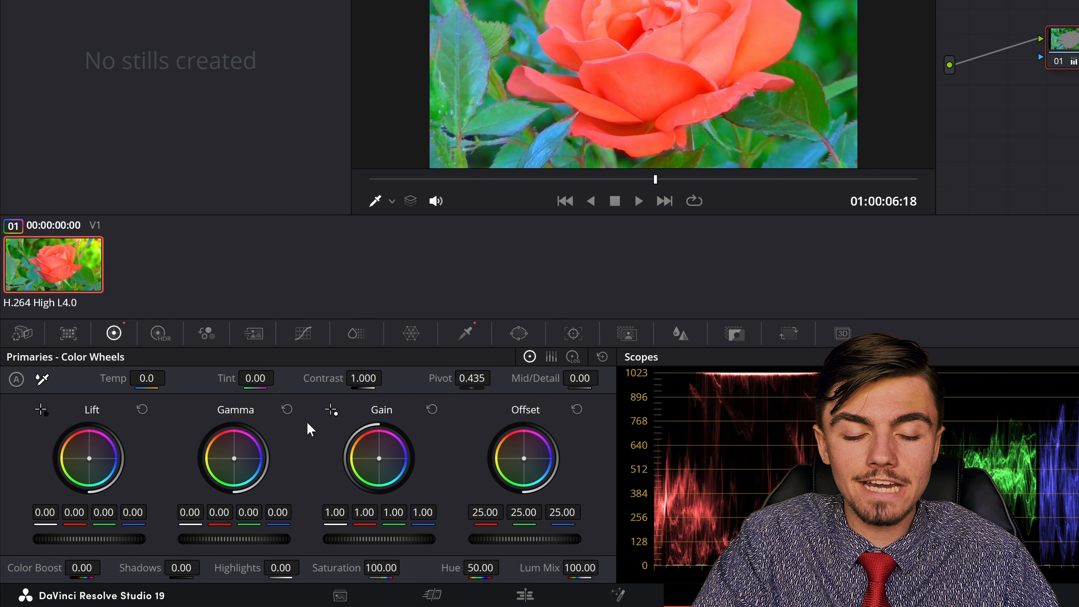
left_click_drag(381, 568, 169, 568)
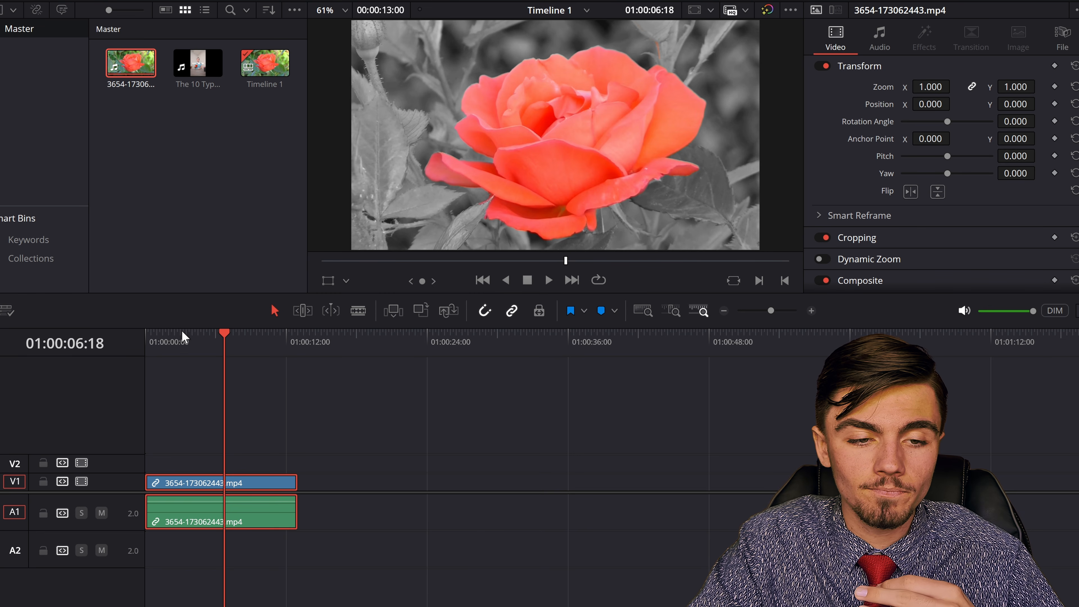
Step: Play the graded clip from the start of the timeline on the Edit page
left_click_drag(183, 335, 33, 318)
key("space")
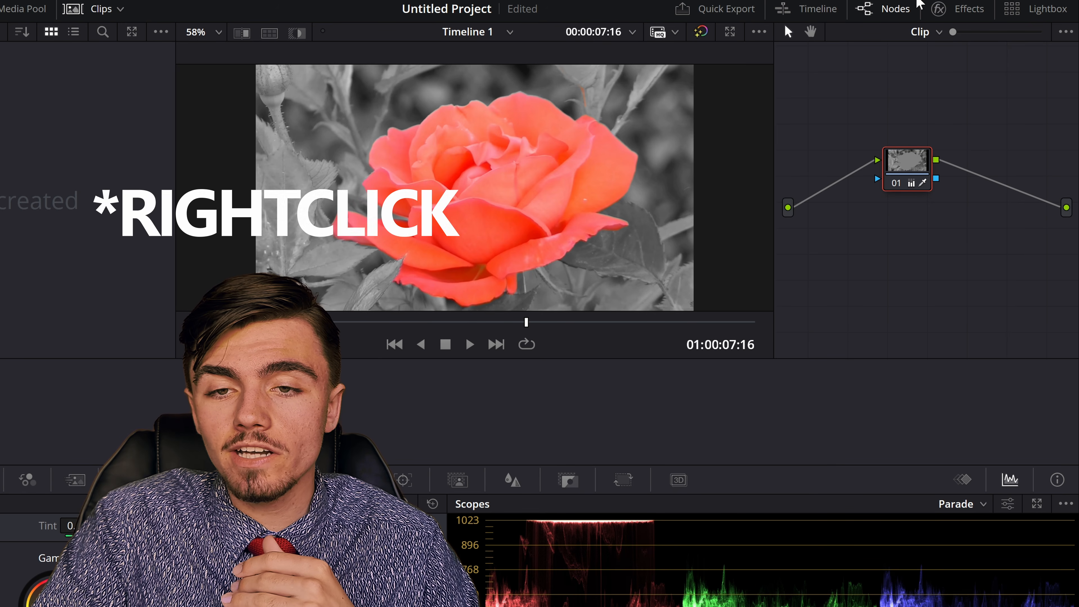
Step: Add a second, unconnected node below node 01 in the clip's node graph on the Color page
right_click(965, 233)
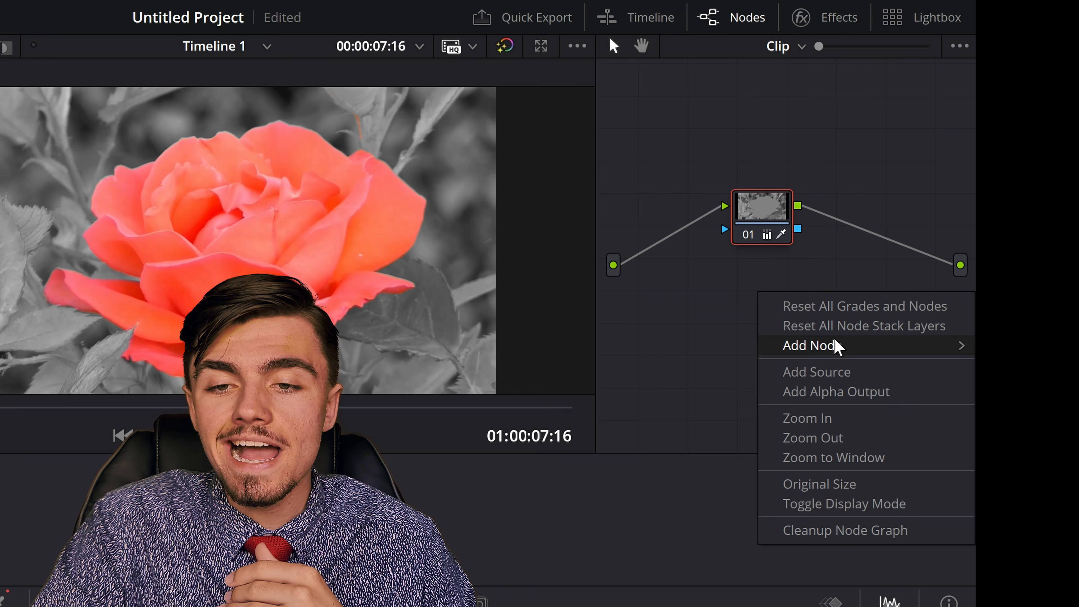
mouse_move(962, 272)
left_click(880, 275)
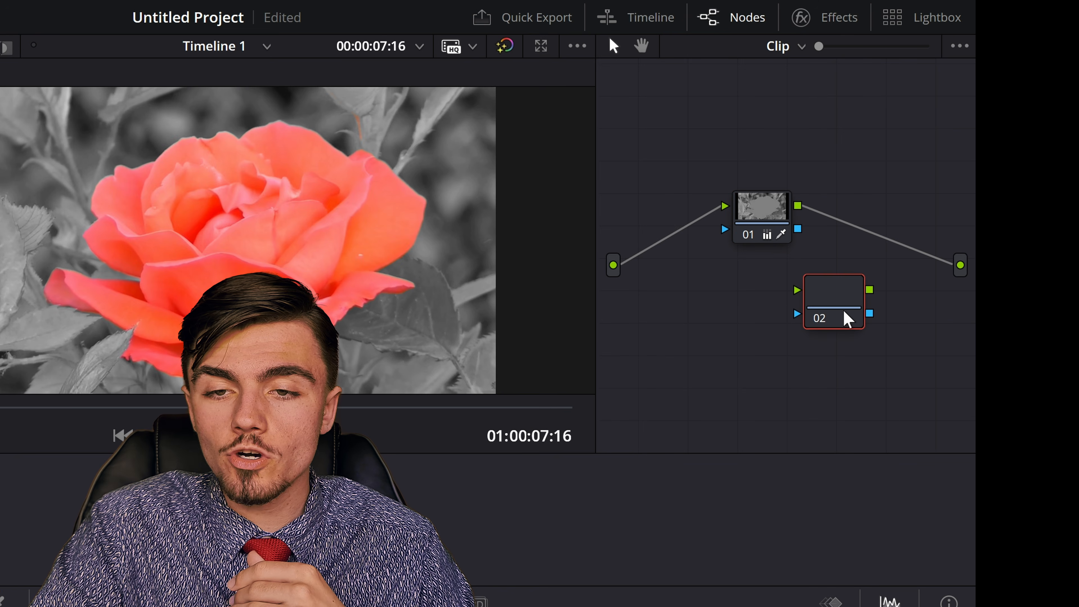
Step: Insert node 02 into the connection after node 01 and qualify the rose's red petals in it, checking the selection in highlight view
left_click_drag(843, 313, 874, 253)
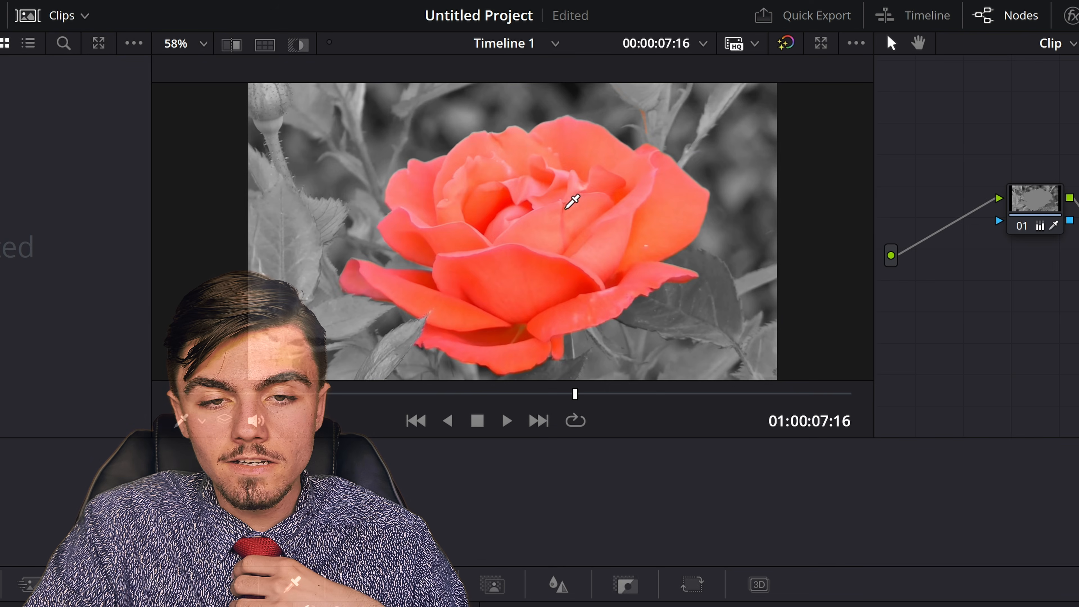
left_click(299, 44)
mouse_move(551, 190)
left_mouse_down()
mouse_move(541, 300)
mouse_move(645, 232)
left_mouse_up()
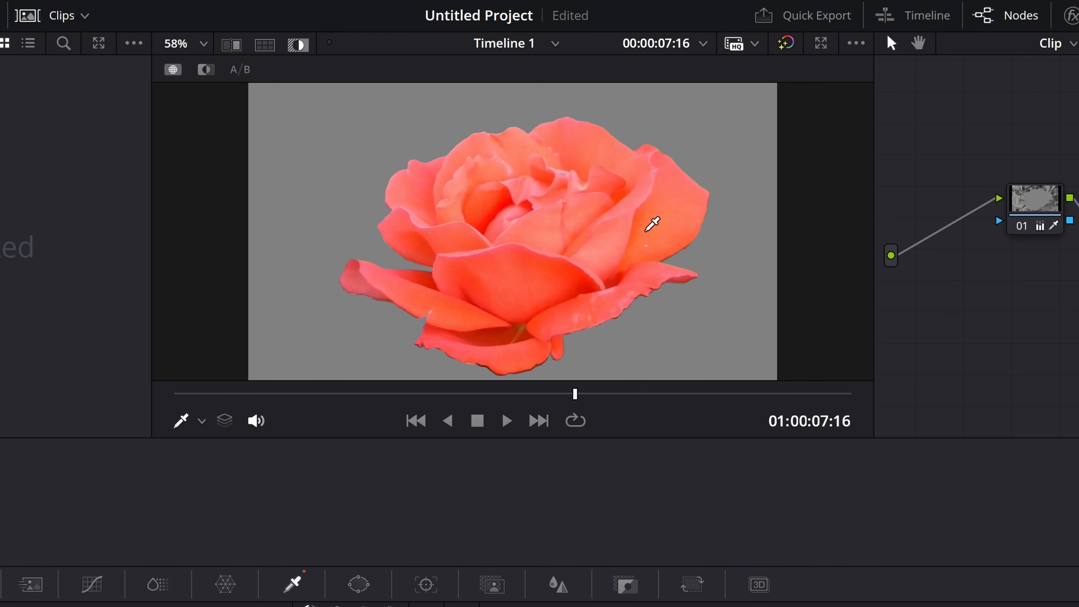
left_click(304, 49)
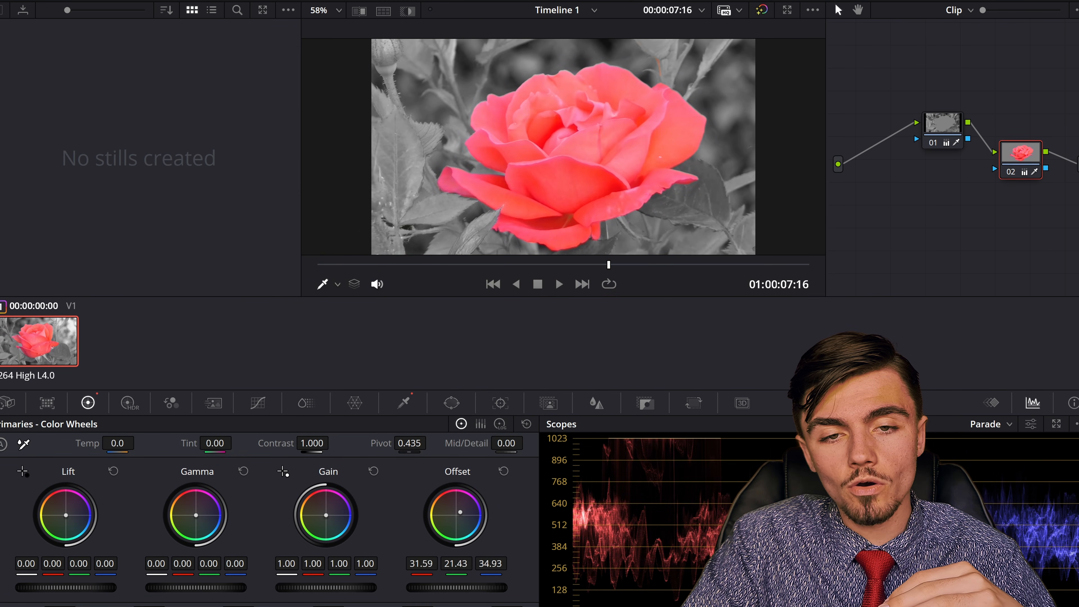
Step: Shift the rose's color to a pinkish red with the Offset color wheel on node 02
mouse_move(460, 512)
left_mouse_down()
mouse_move(449, 516)
mouse_move(467, 514)
left_mouse_up()
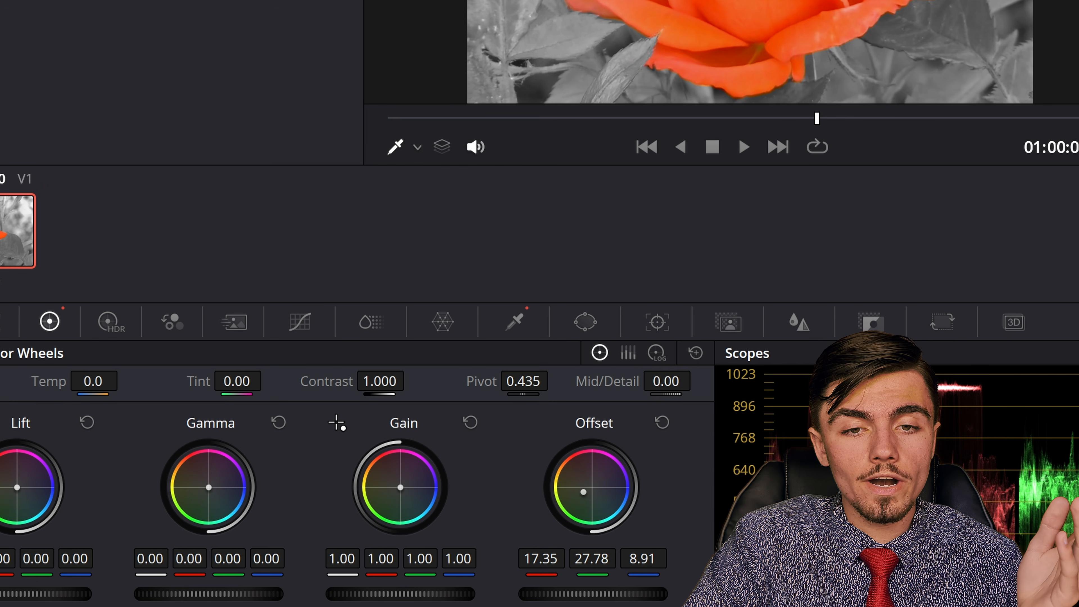
left_click_drag(583, 491, 605, 480)
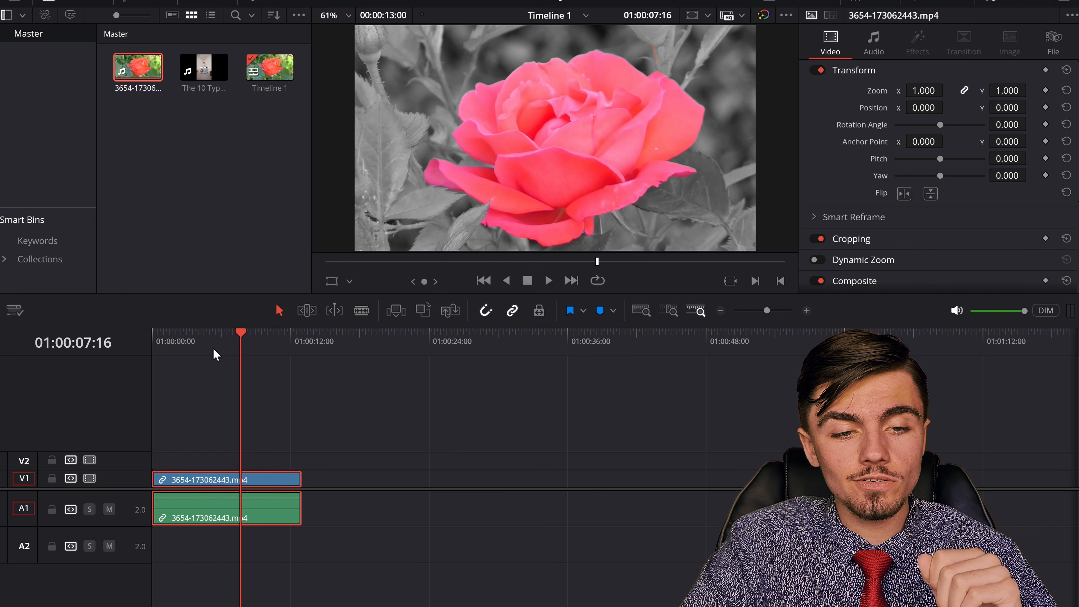
Step: Play the clip from the start of the timeline on the Edit page, toggling the grade bypass to compare the original and graded rose
key("Home")
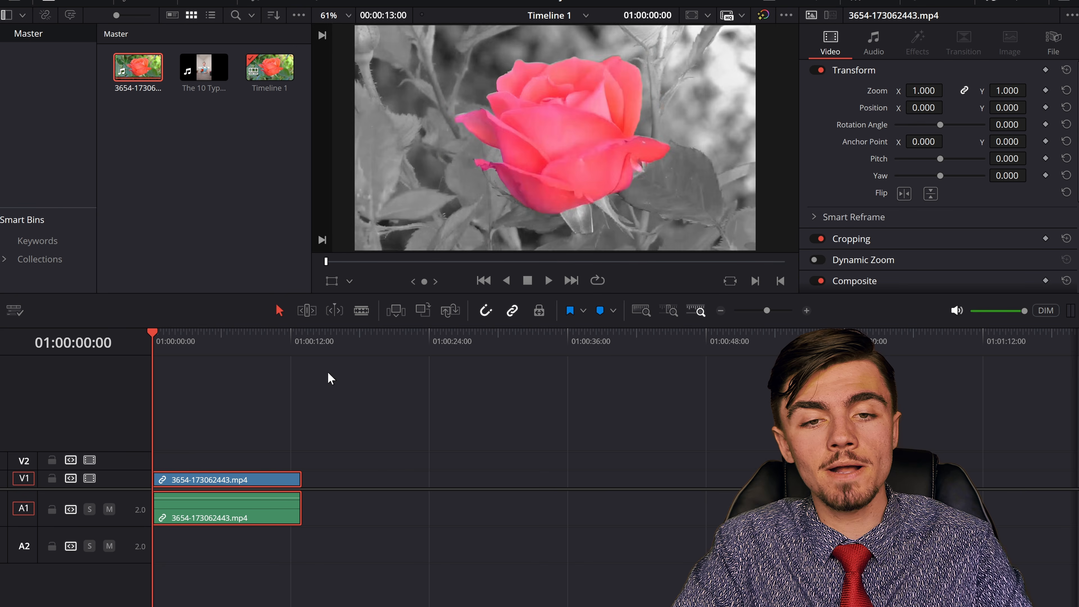
key("space")
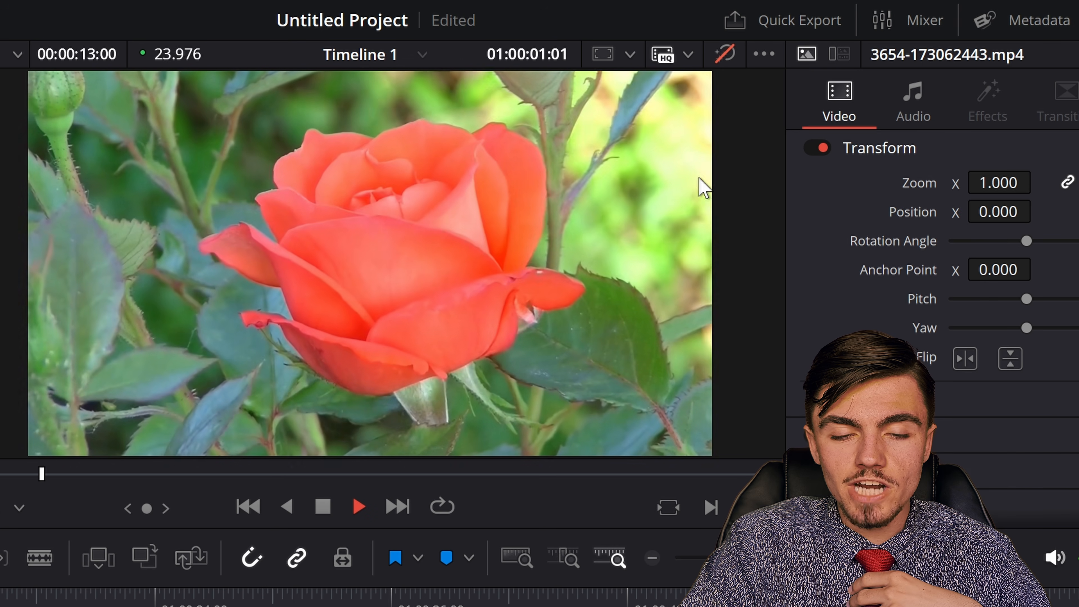
left_click(724, 54)
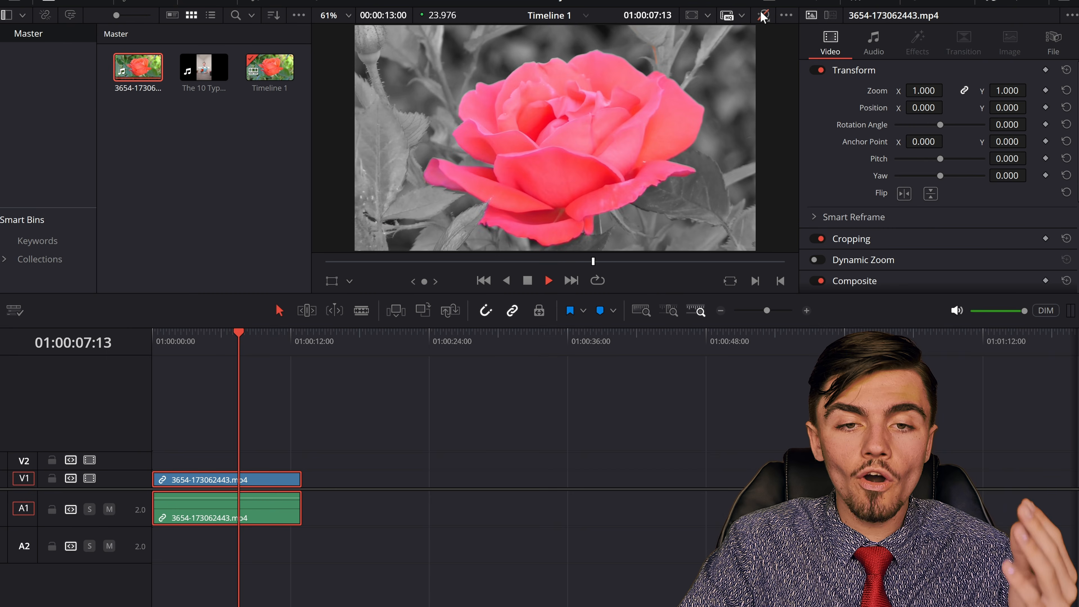
left_click(724, 54)
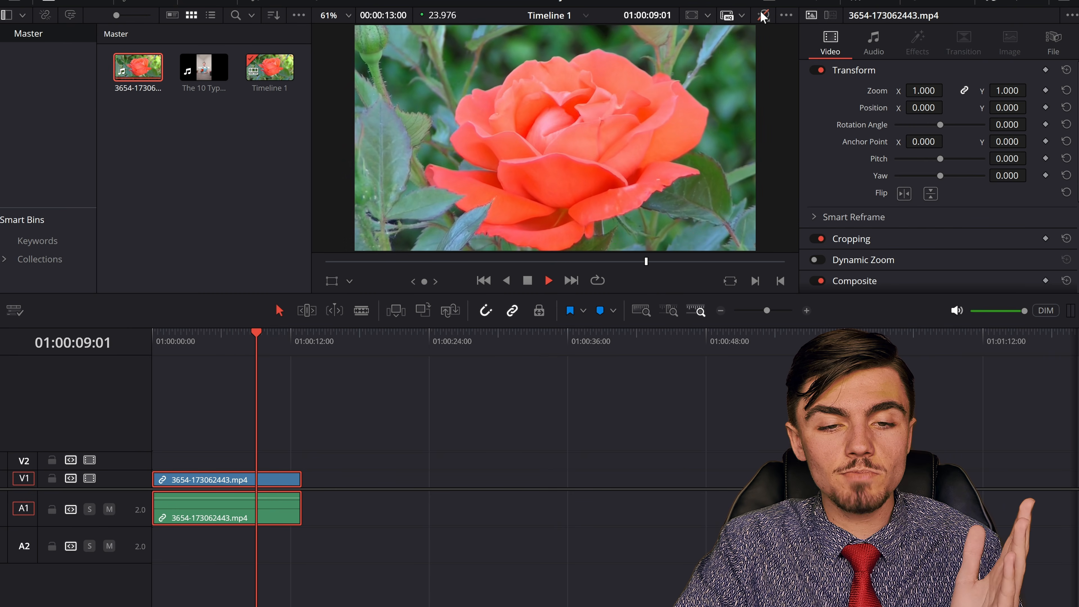
left_click(763, 16)
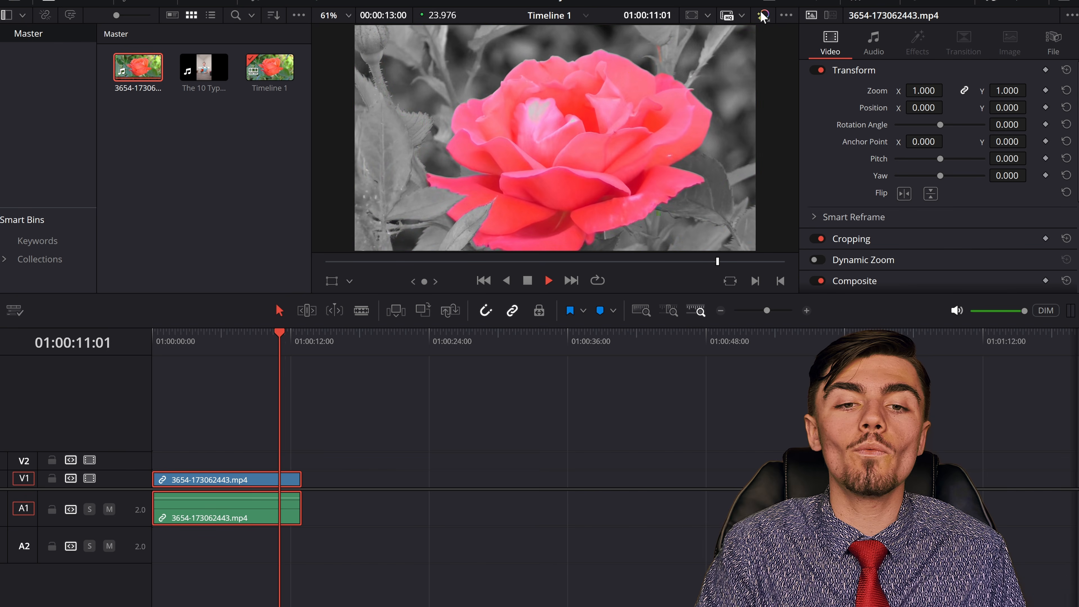